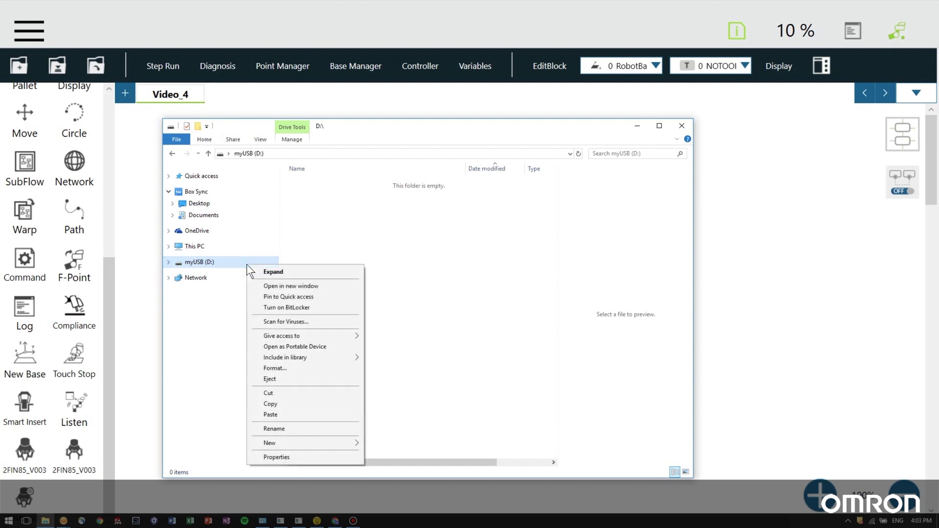
Step: Format the USB drive as NTFS with volume label TMROBOT, accepting the erase warning
{"action": "left_click", "coordinate": [281, 368]}
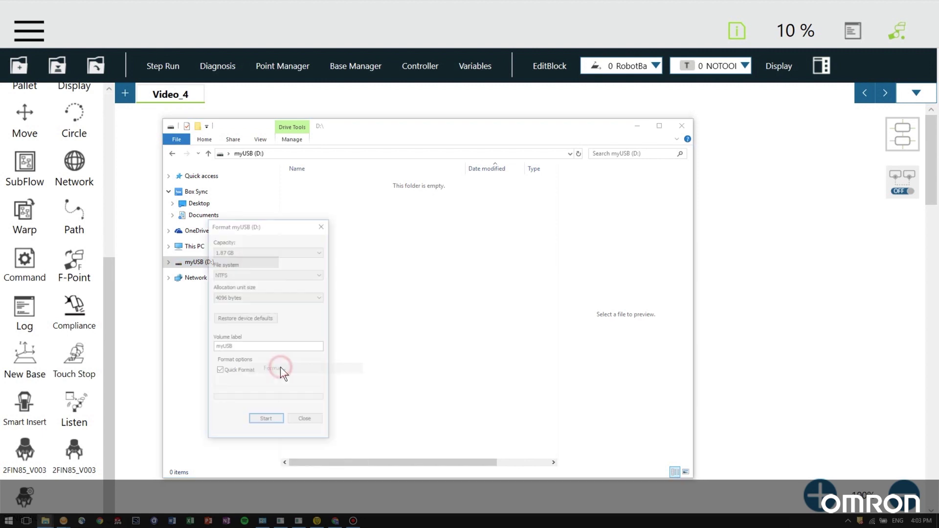
{"action": "left_click", "coordinate": [259, 275]}
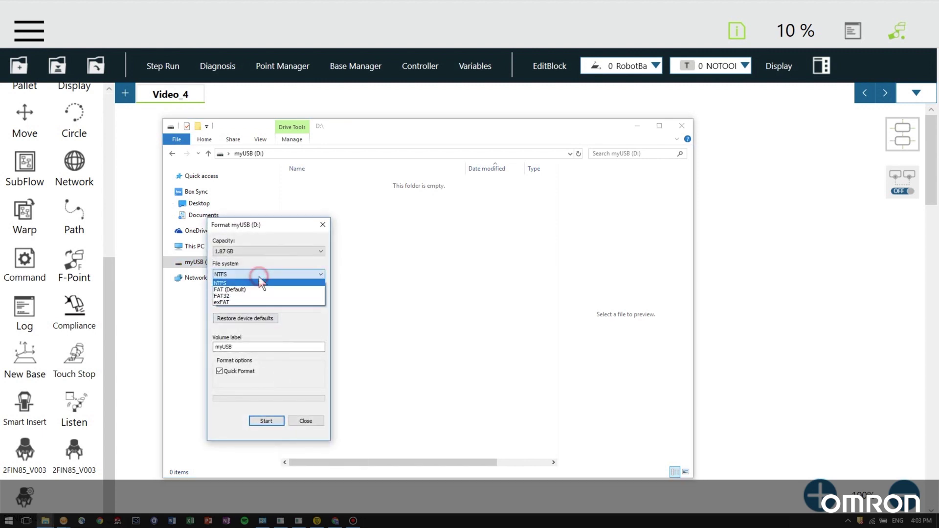
{"action": "left_click", "coordinate": [233, 283]}
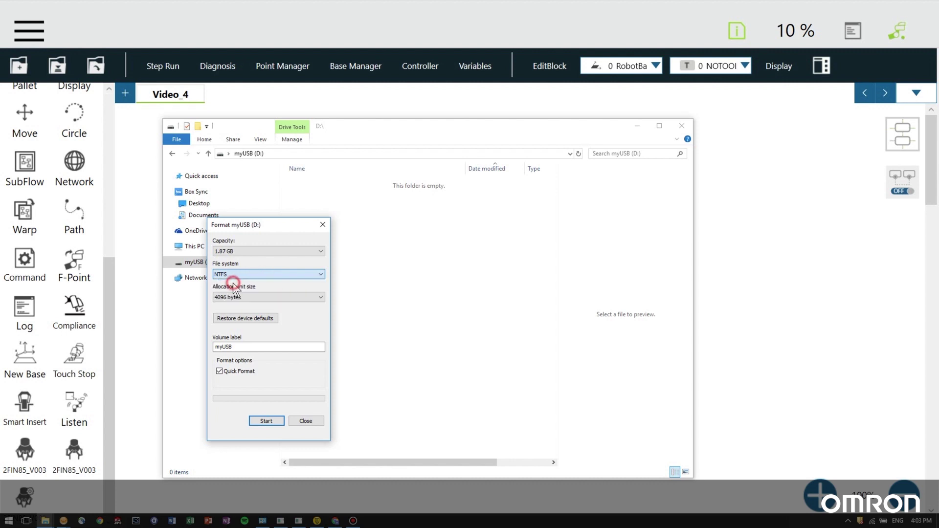
{"action": "left_click", "coordinate": [238, 346]}
{"action": "left_click_drag", "start_coordinate": [238, 347], "coordinate": [213, 348]}
{"action": "type", "text": "TMROBOT"}
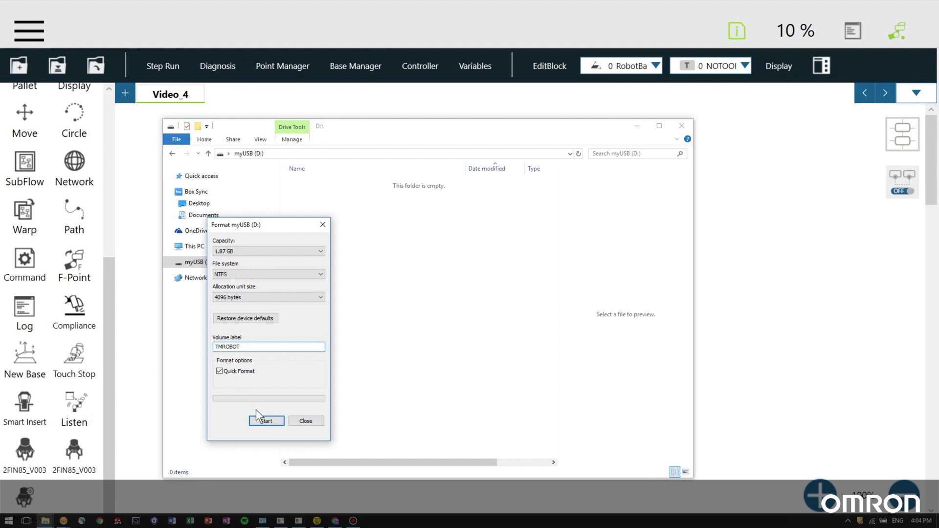
{"action": "left_click", "coordinate": [265, 420]}
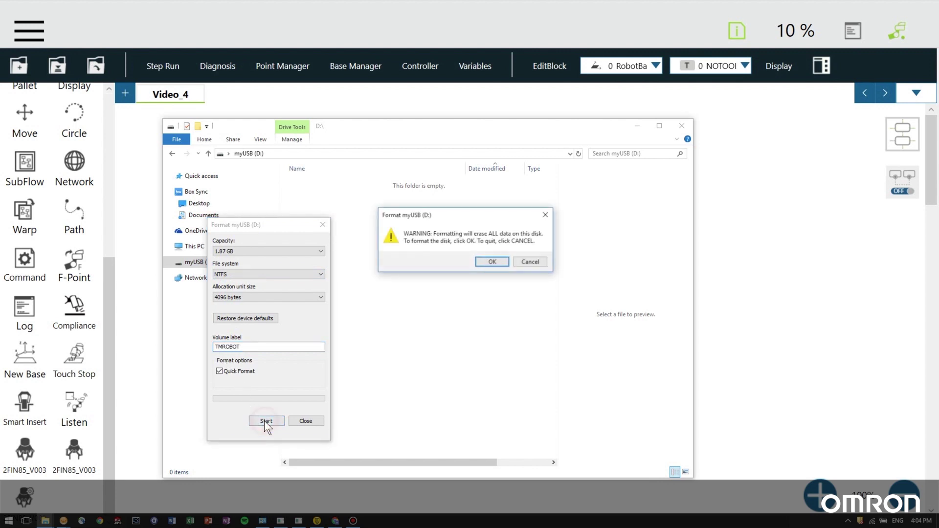
{"action": "left_click", "coordinate": [495, 259]}
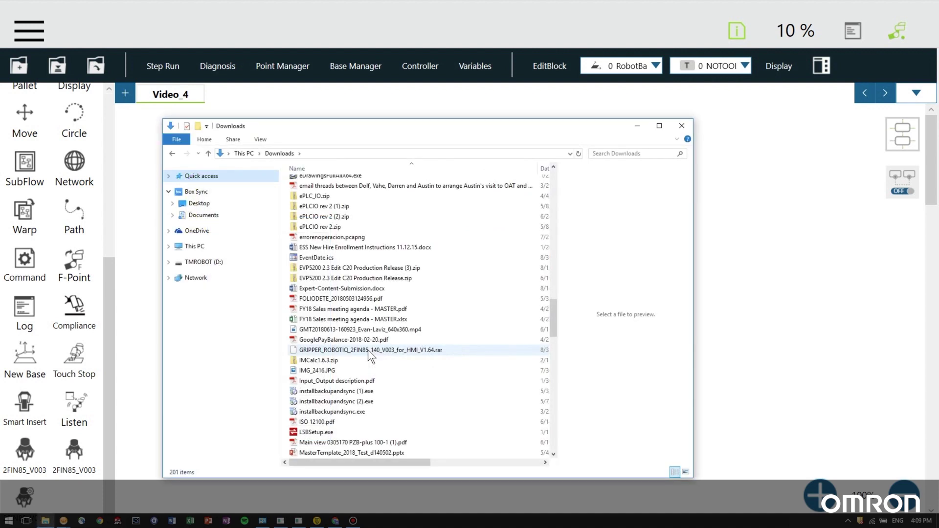
Step: Extract the GRIPPER_ROBOTIQ archive into Downloads with 7-Zip
{"action": "left_click", "coordinate": [368, 351]}
{"action": "right_click", "coordinate": [367, 351]}
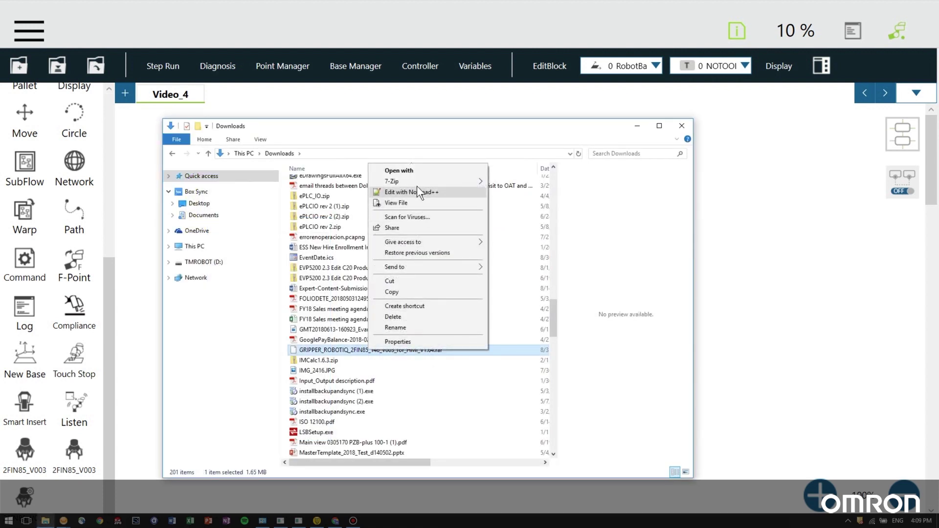
{"action": "mouse_move", "coordinate": [411, 181]}
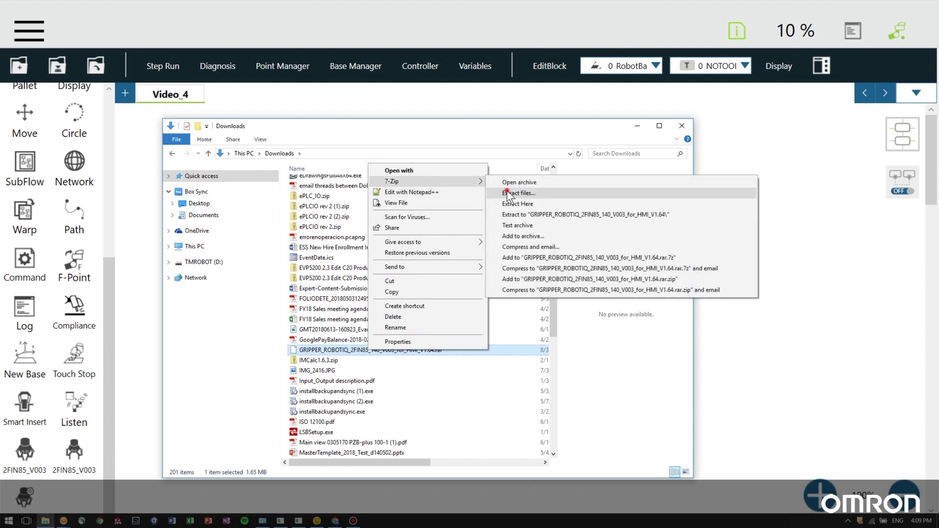
{"action": "left_click", "coordinate": [509, 193]}
{"action": "left_click", "coordinate": [455, 309]}
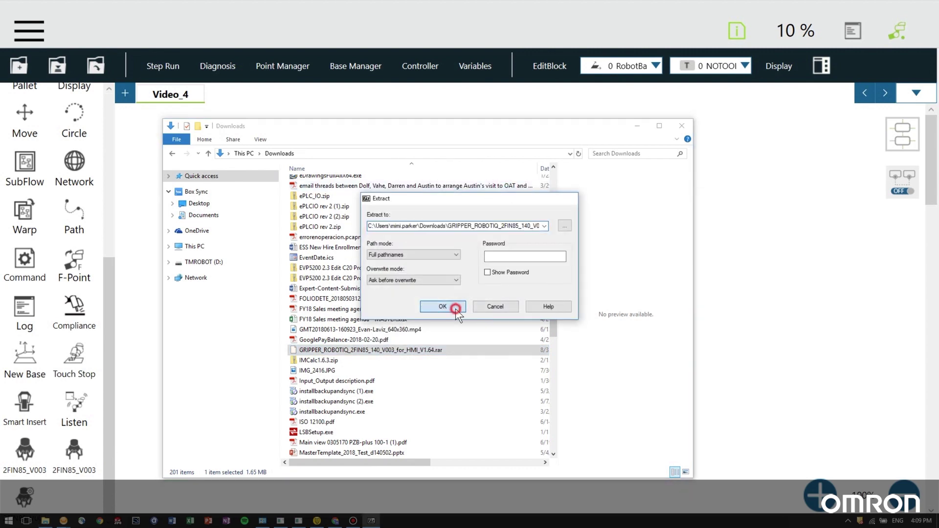
Step: Copy the extracted package's TM_export folder onto the TMROBOT (D:) drive
{"action": "scroll", "coordinate": [456, 309], "scroll_direction": "down", "scroll_amount": 15}
{"action": "scroll", "coordinate": [455, 309], "scroll_direction": "down", "scroll_amount": 10}
{"action": "scroll", "coordinate": [456, 309], "scroll_direction": "down", "scroll_amount": 8}
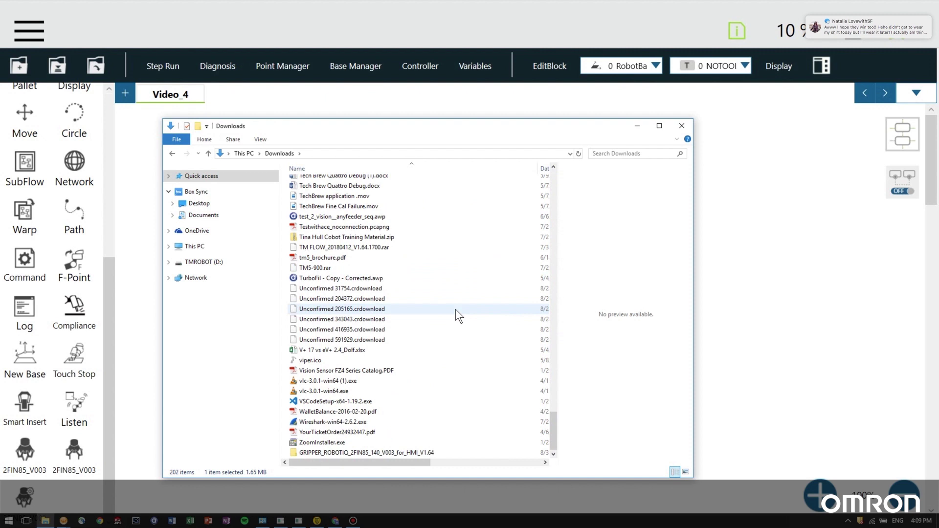
{"action": "double_click", "coordinate": [341, 452]}
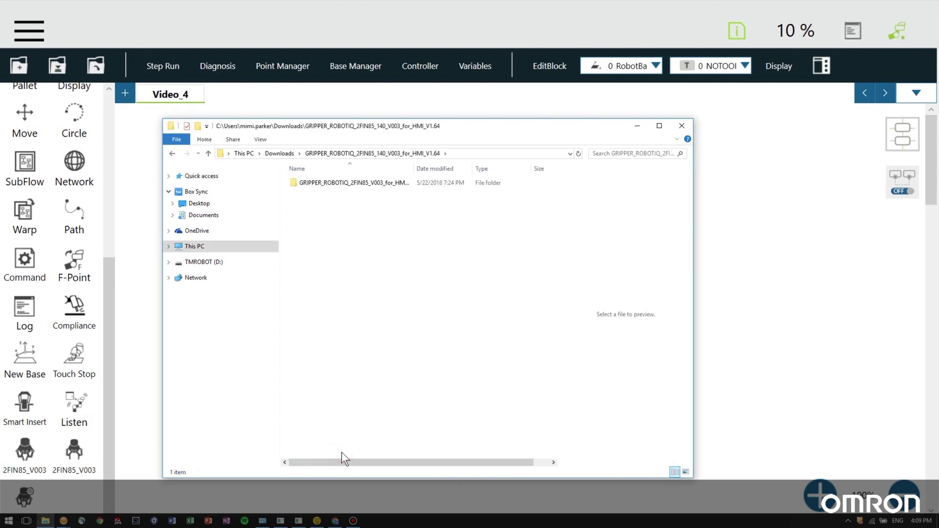
{"action": "double_click", "coordinate": [312, 181]}
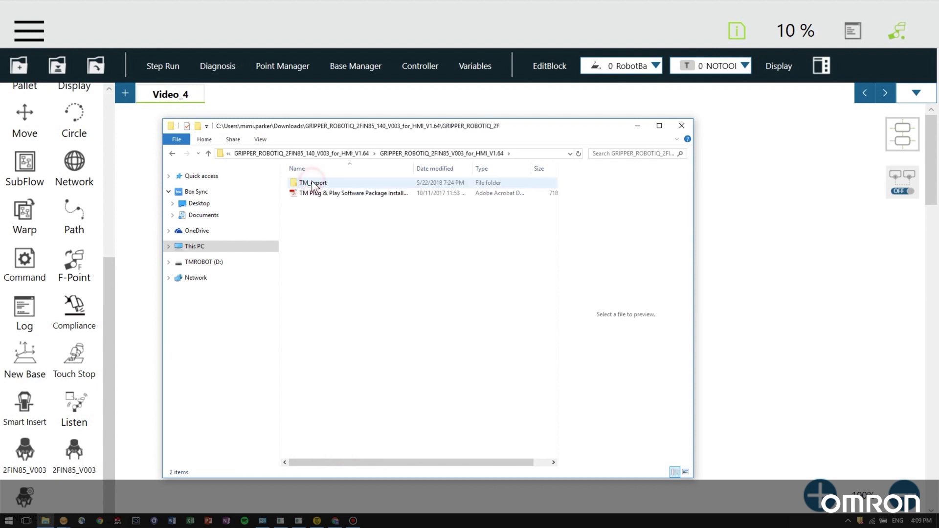
{"action": "left_click_drag", "start_coordinate": [315, 180], "coordinate": [205, 284]}
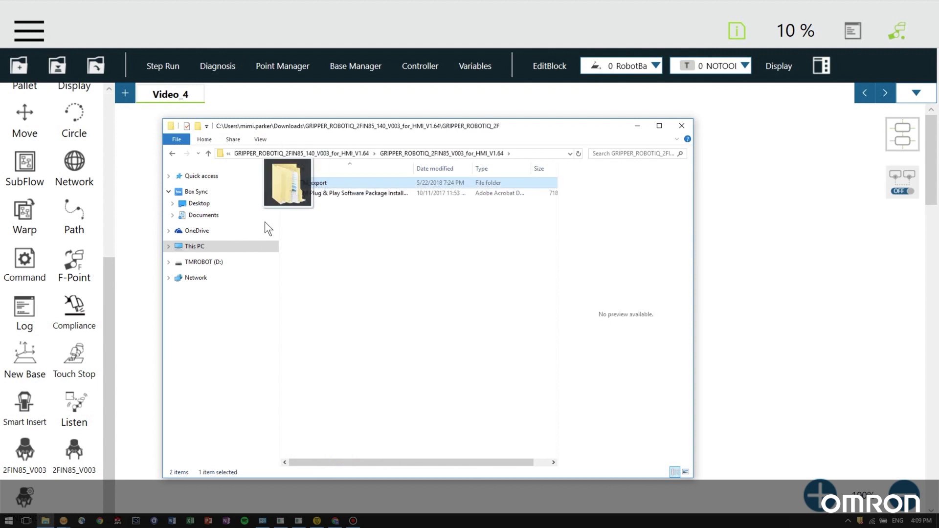
{"action": "left_click_drag", "start_coordinate": [205, 285], "coordinate": [203, 264]}
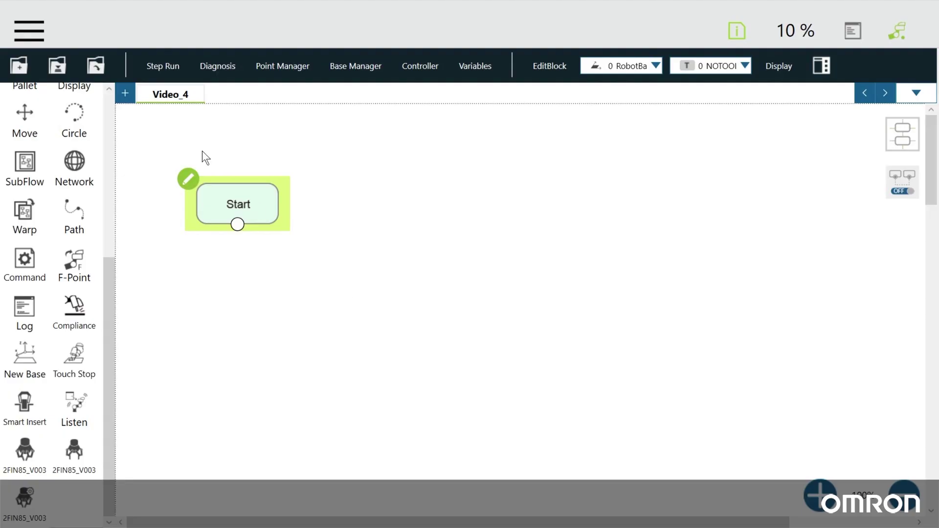
Step: In System > Import/Export, choose TMComponent from the USB Robot List as the import source
{"action": "left_click", "coordinate": [17, 29]}
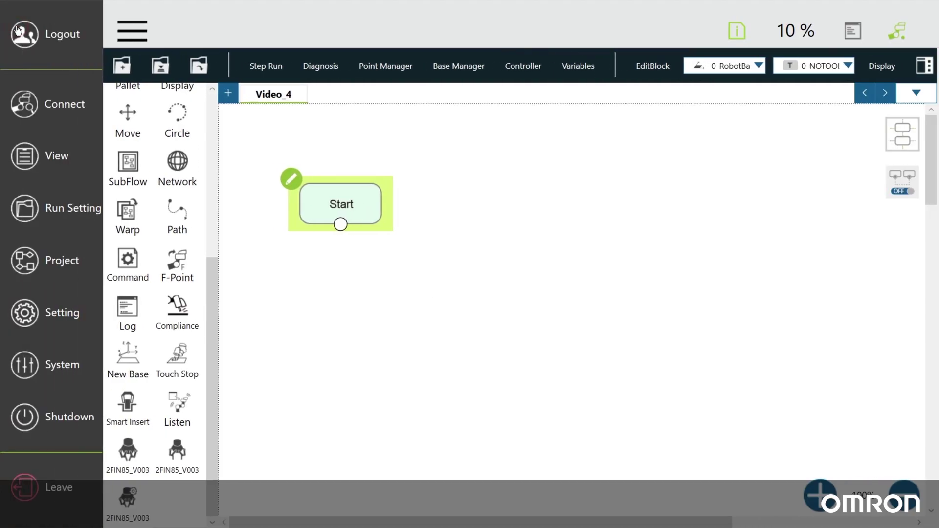
{"action": "left_click", "coordinate": [65, 369]}
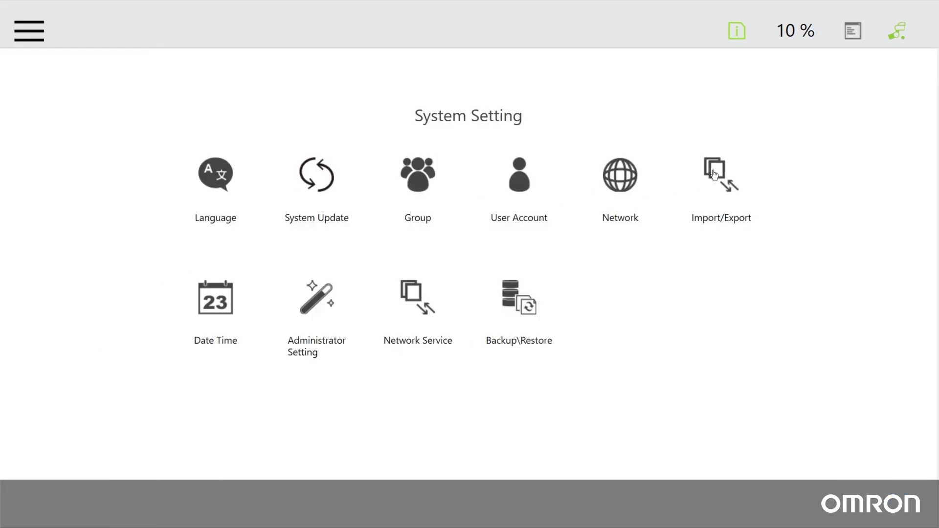
{"action": "left_click", "coordinate": [712, 171]}
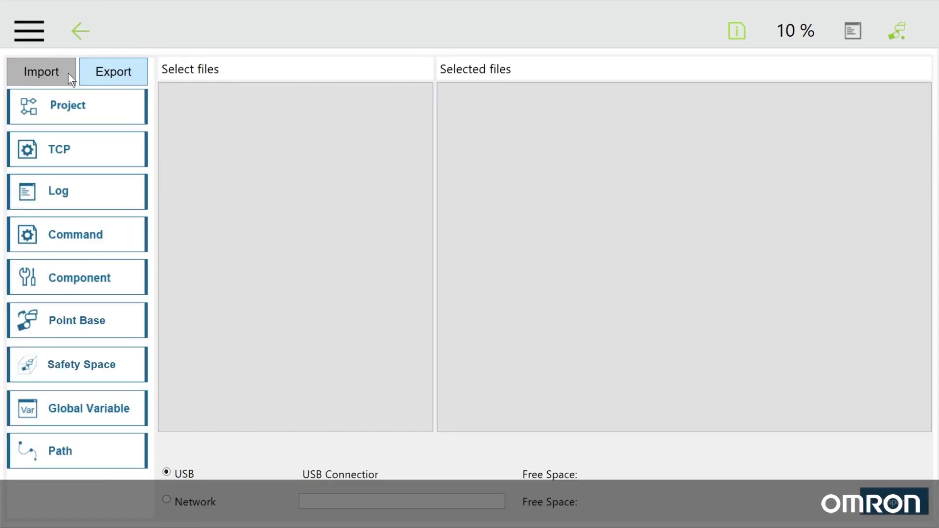
{"action": "left_click", "coordinate": [33, 76]}
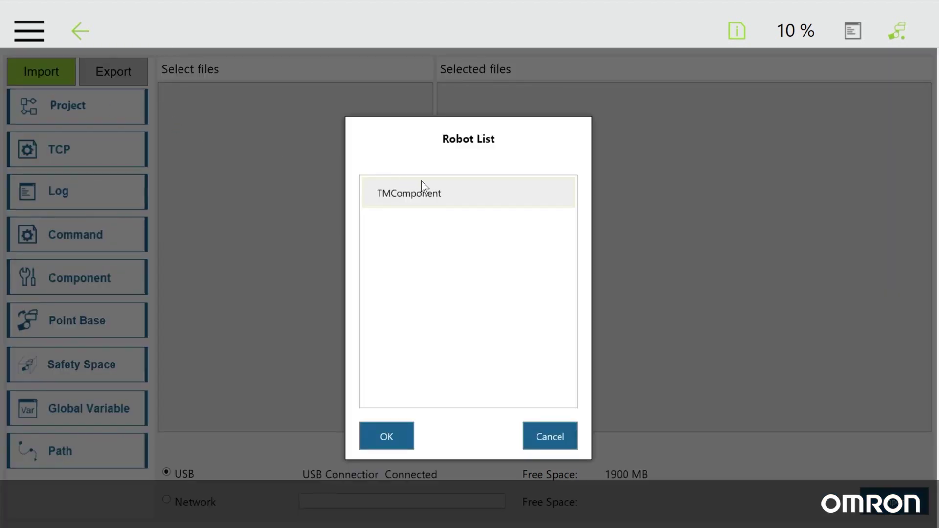
{"action": "left_click", "coordinate": [450, 192]}
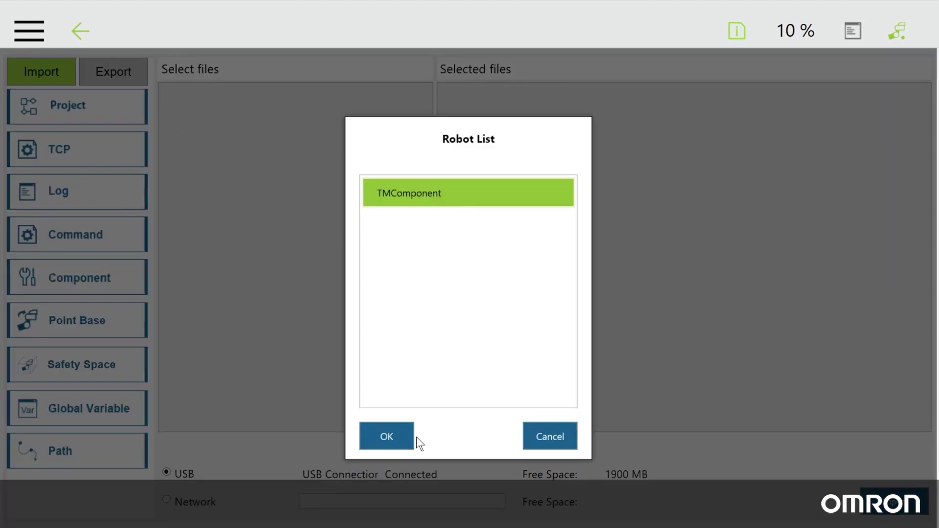
{"action": "left_click", "coordinate": [384, 439]}
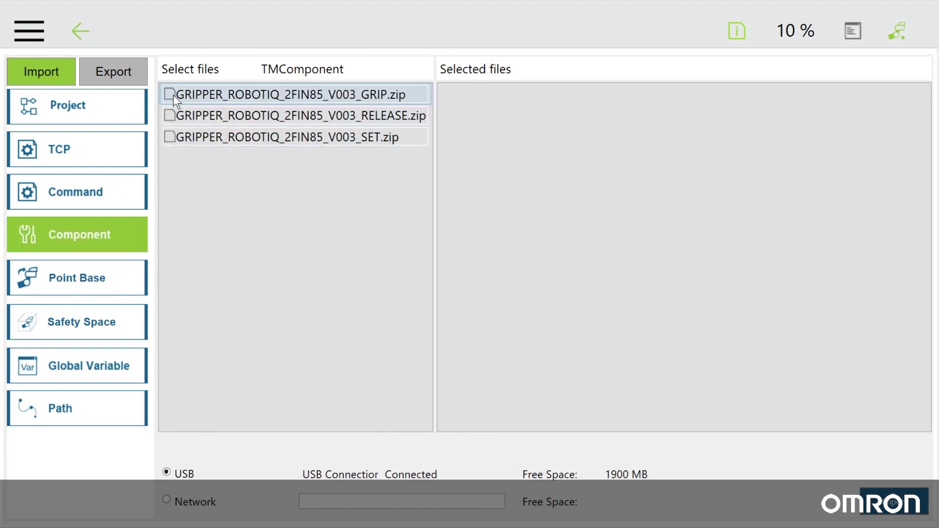
Step: Select the GRIP, RELEASE and SET GRIPPER_ROBOTIQ zip files and import them
{"action": "left_click", "coordinate": [170, 94]}
{"action": "left_click", "coordinate": [168, 96]}
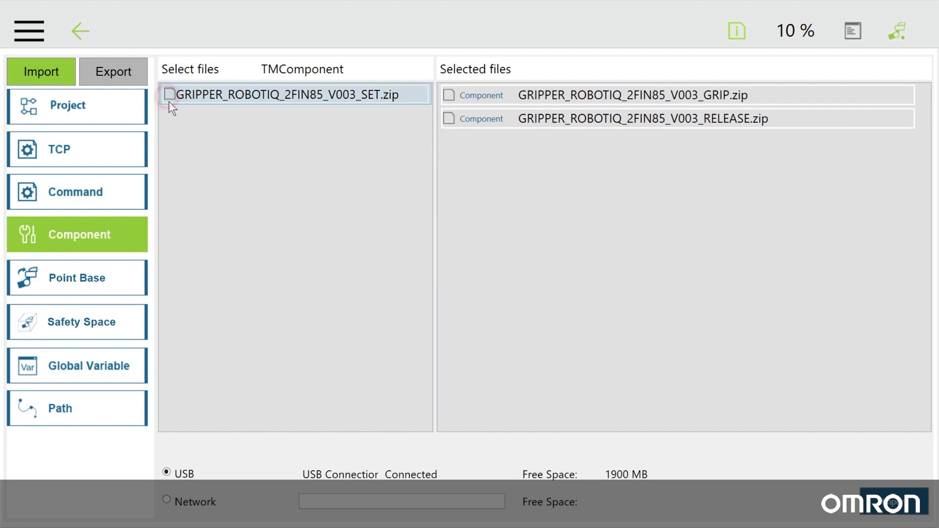
{"action": "left_click", "coordinate": [883, 504]}
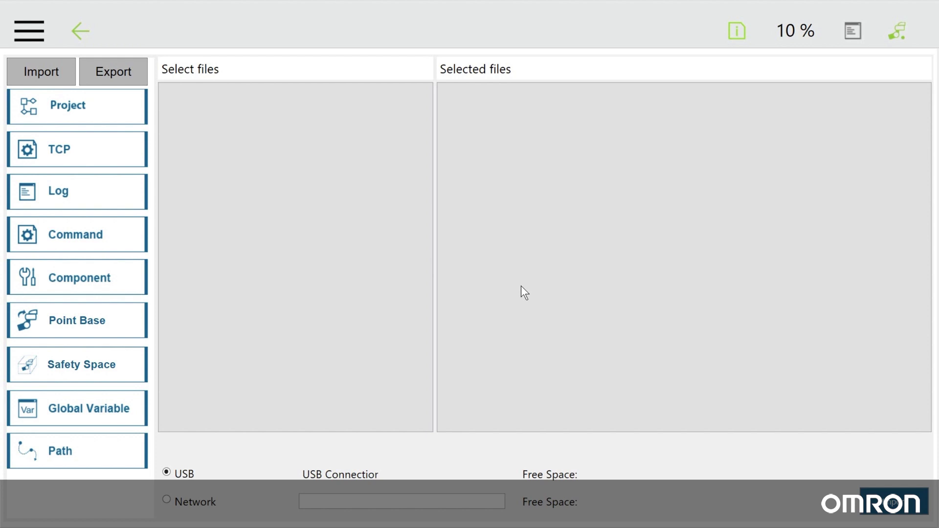
Step: Create project Video_4 and place a 2FIN85_V003 SET gripper node below Start
{"action": "left_click", "coordinate": [31, 31]}
{"action": "left_click", "coordinate": [52, 259]}
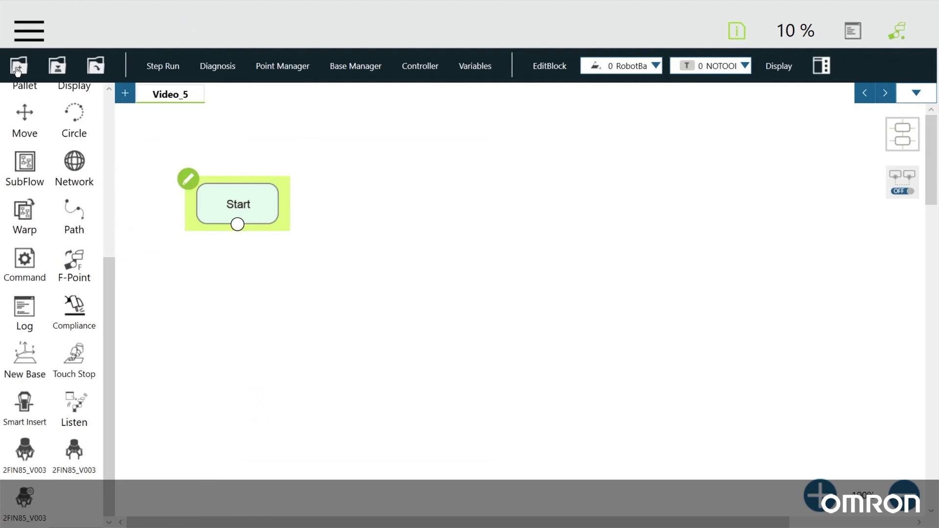
{"action": "left_click", "coordinate": [18, 69]}
{"action": "left_click", "coordinate": [495, 274]}
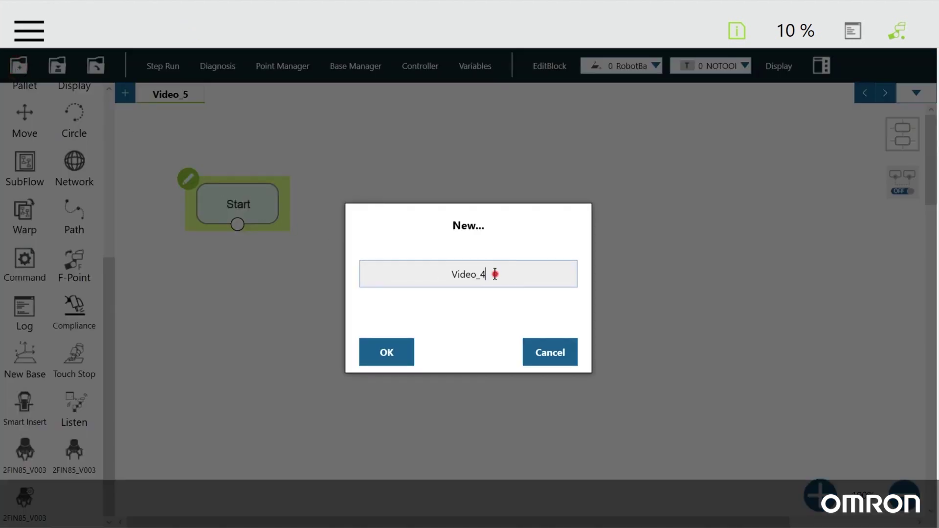
{"action": "left_click", "coordinate": [395, 346]}
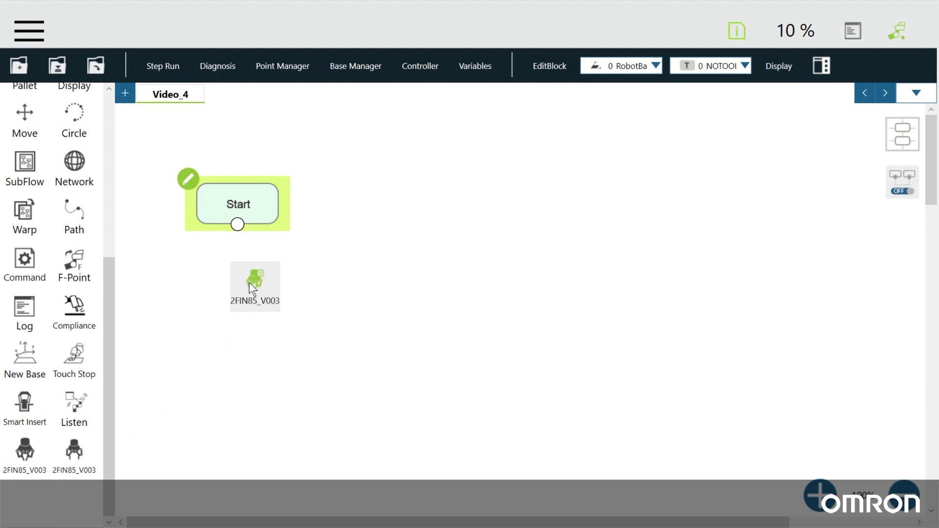
{"action": "left_click_drag", "start_coordinate": [20, 507], "coordinate": [249, 282]}
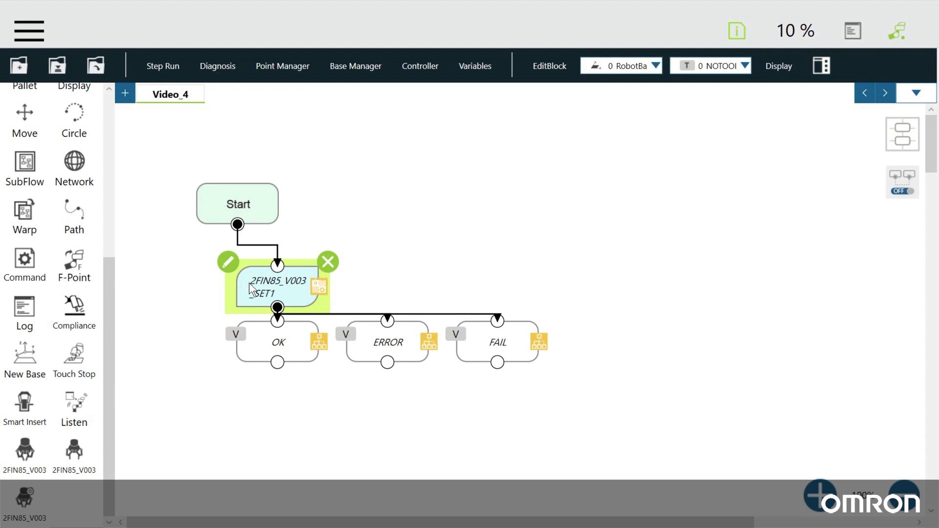
Step: Change SET1's Initialize_or_Not variable var_reset from false to true and confirm
{"action": "left_click", "coordinate": [229, 263]}
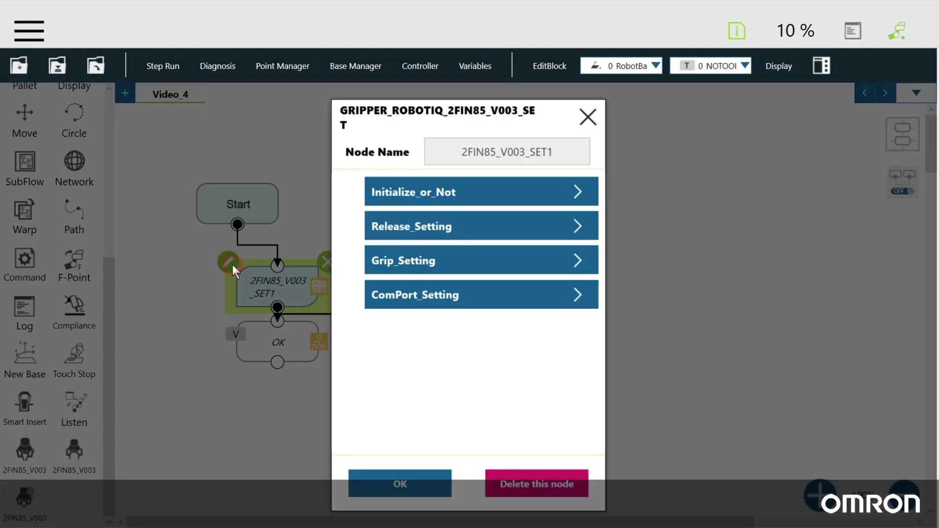
{"action": "left_click", "coordinate": [484, 195]}
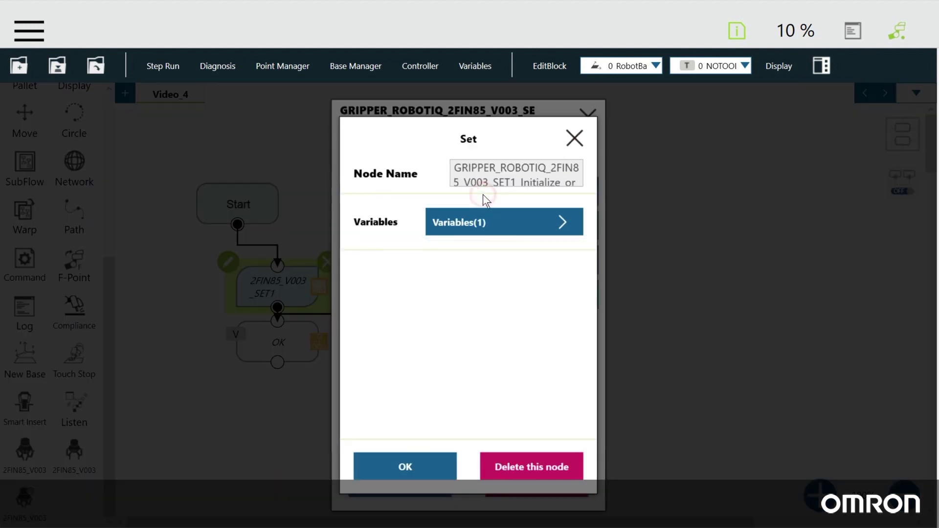
{"action": "left_click", "coordinate": [495, 221]}
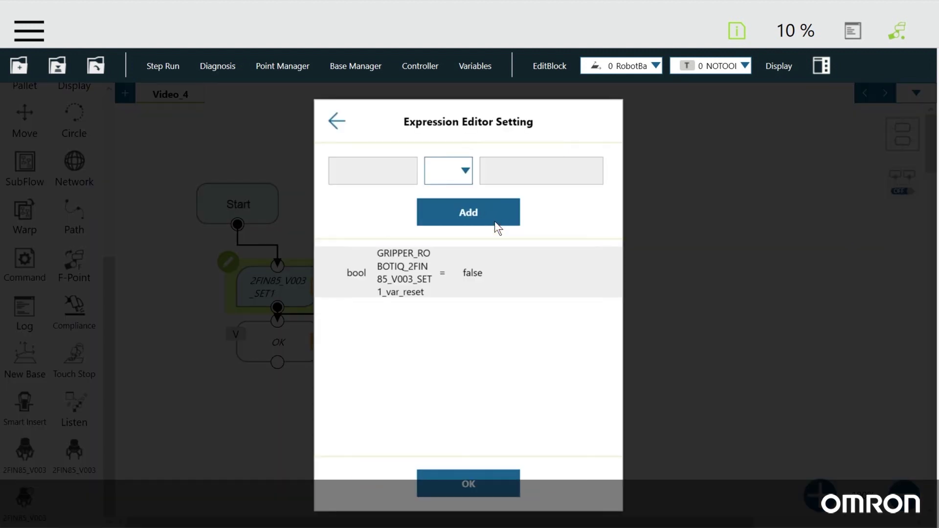
{"action": "left_click", "coordinate": [513, 269]}
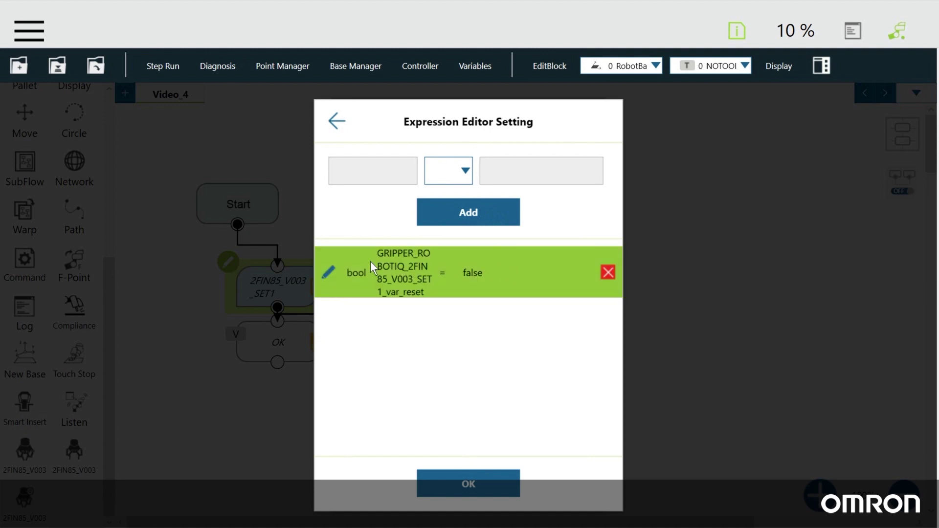
{"action": "left_click", "coordinate": [328, 273]}
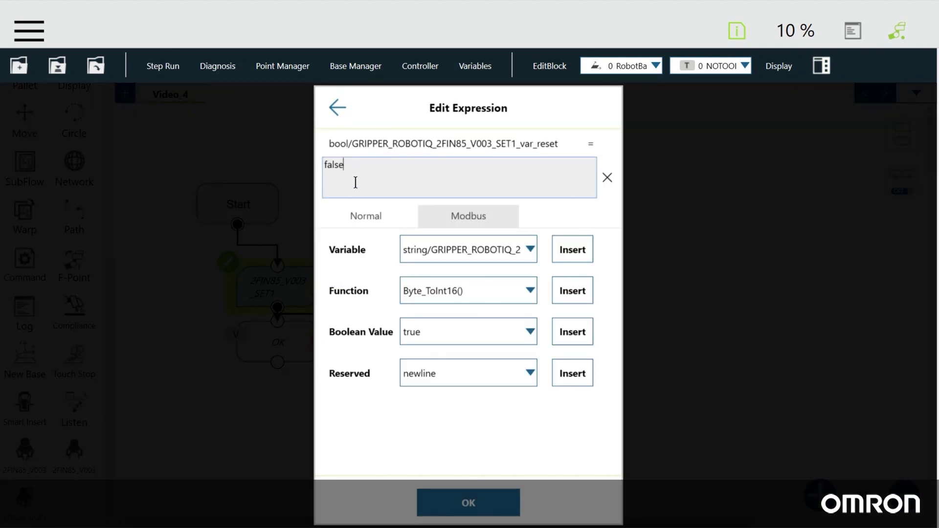
{"action": "left_click_drag", "start_coordinate": [355, 169], "coordinate": [322, 170]}
{"action": "left_click", "coordinate": [499, 502]}
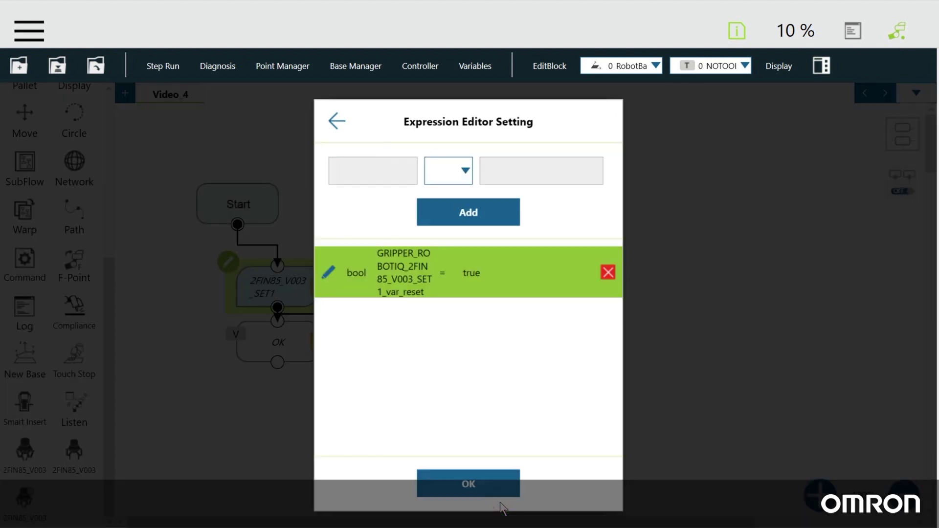
{"action": "left_click", "coordinate": [489, 480]}
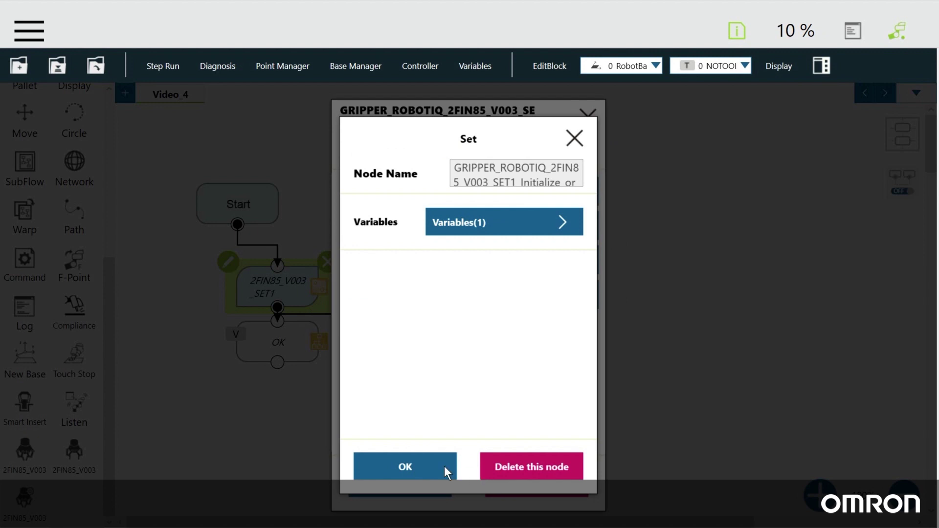
{"action": "left_click", "coordinate": [436, 462]}
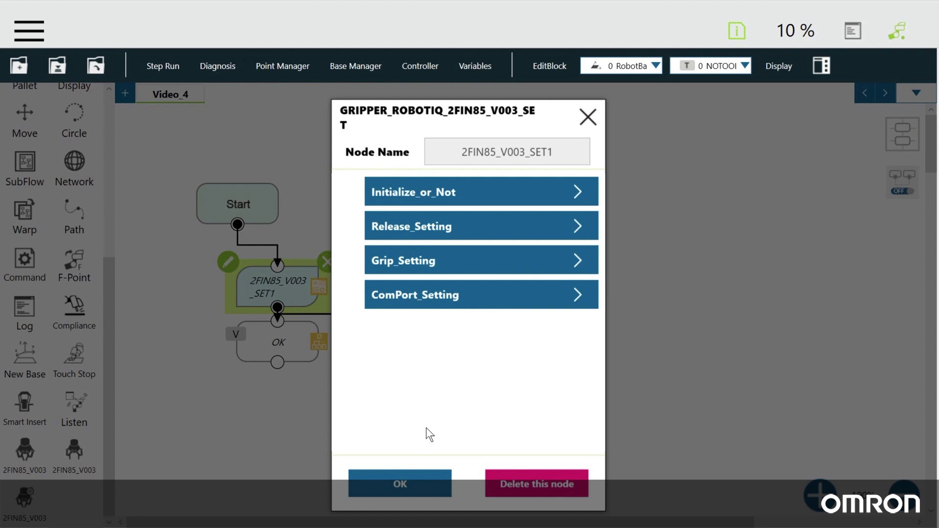
Step: Confirm SET1's Release_Setting with force 50, speed 50 and position 20
{"action": "left_click", "coordinate": [484, 225]}
{"action": "left_click", "coordinate": [483, 225]}
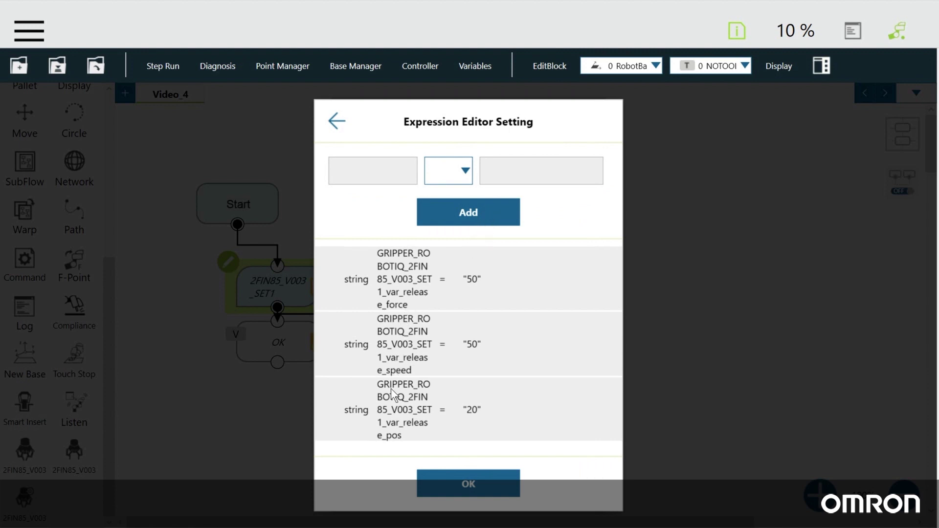
{"action": "left_click", "coordinate": [446, 480]}
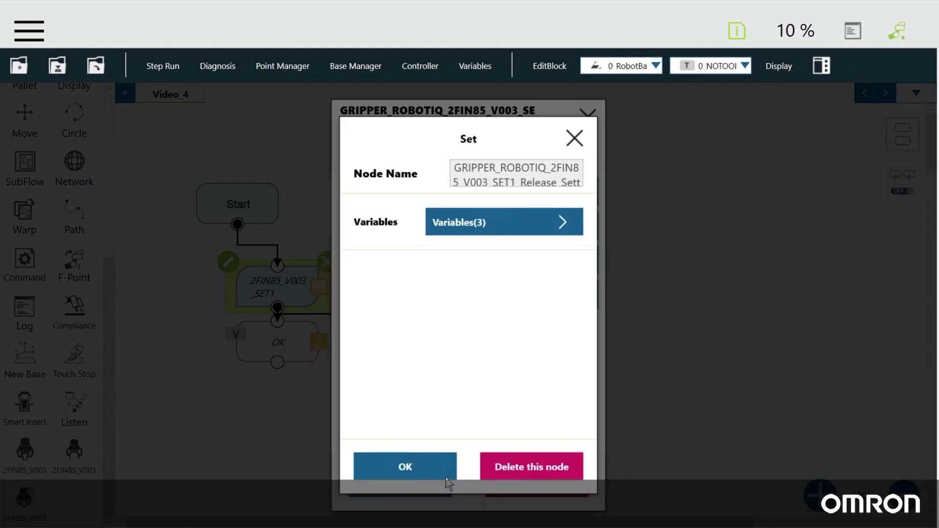
{"action": "left_click", "coordinate": [440, 468]}
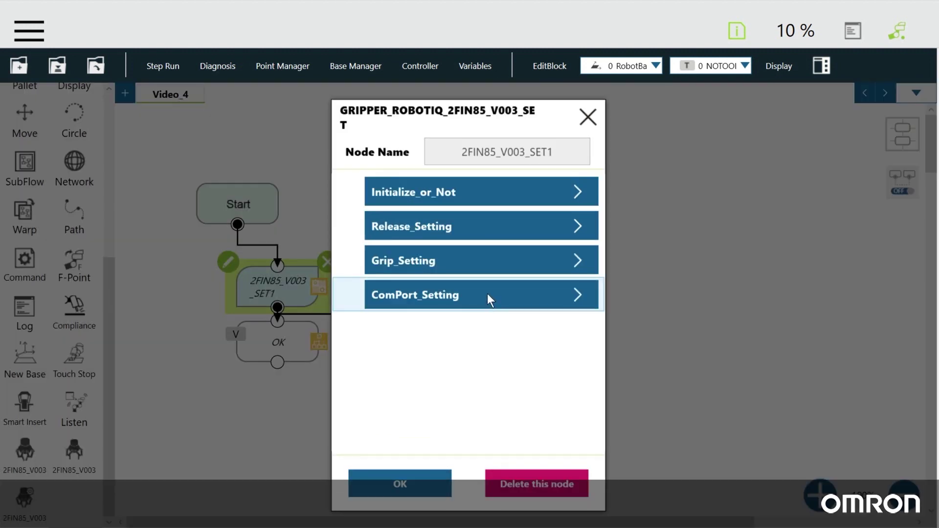
Step: Confirm the ComPort_Setting port COM1:115200-n-8-1 and close the SET1 node
{"action": "left_click", "coordinate": [488, 294]}
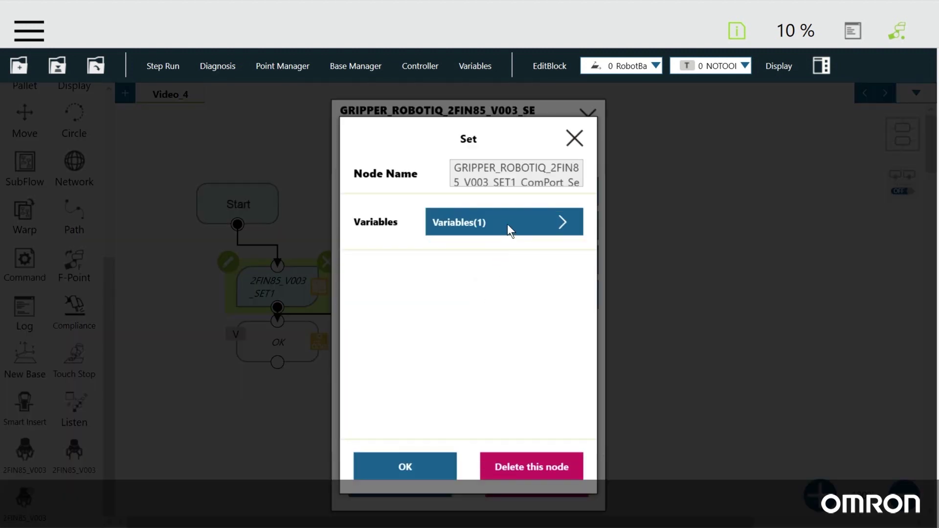
{"action": "left_click", "coordinate": [507, 226]}
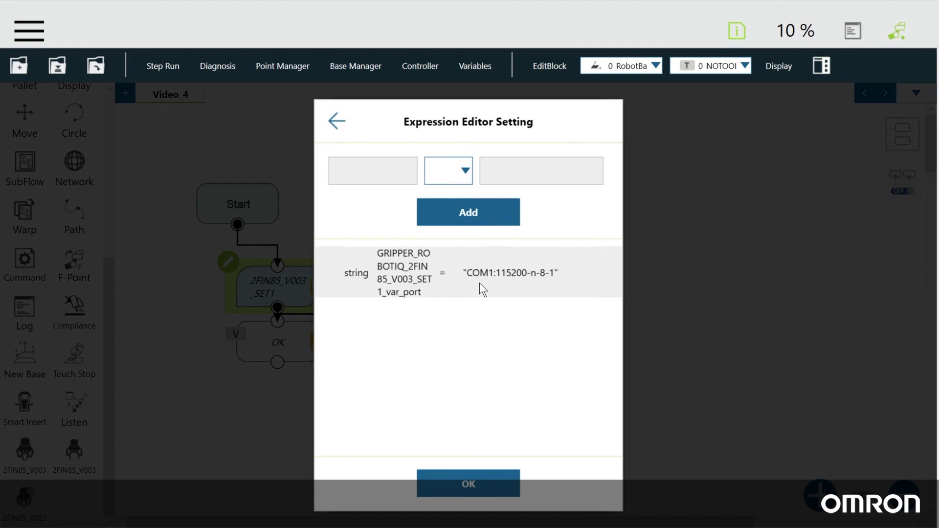
{"action": "left_click", "coordinate": [494, 484]}
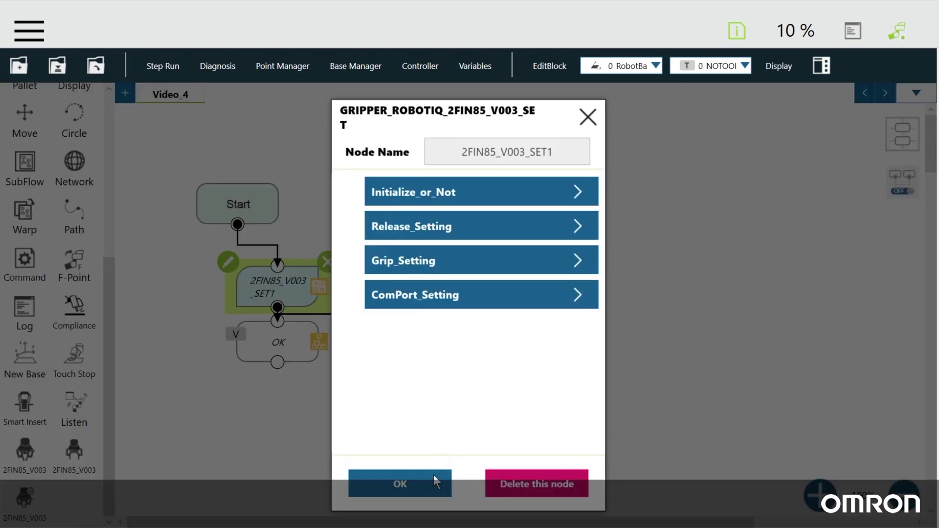
{"action": "left_click", "coordinate": [434, 474]}
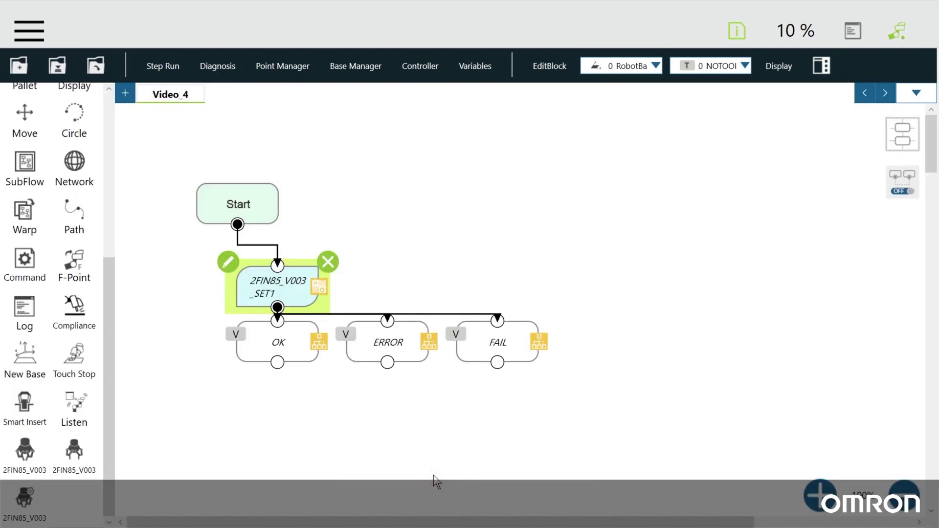
Step: Add a 2FIN85_V003 RELEASE1 node on SET1's OK branch, then a GRIP1 node on RELEASE1's OK
{"action": "left_click", "coordinate": [296, 349]}
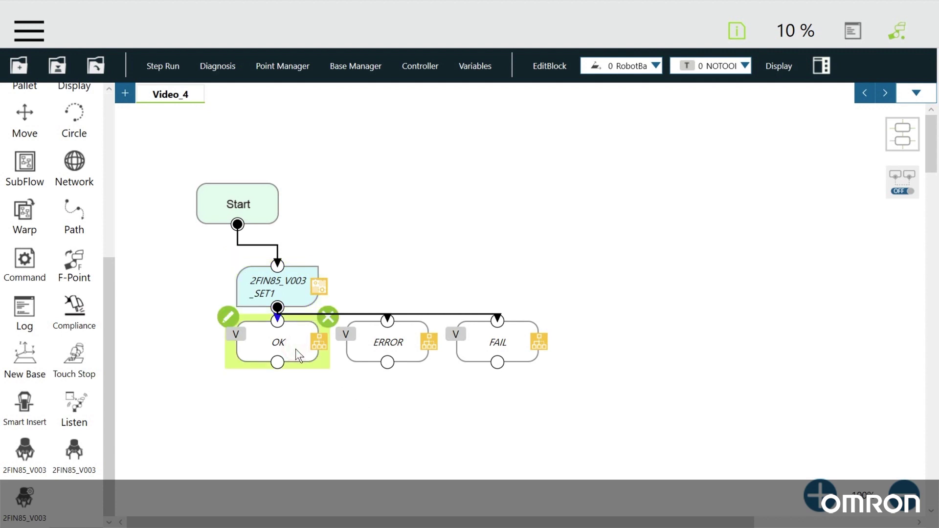
{"action": "left_click_drag", "start_coordinate": [84, 451], "coordinate": [287, 415]}
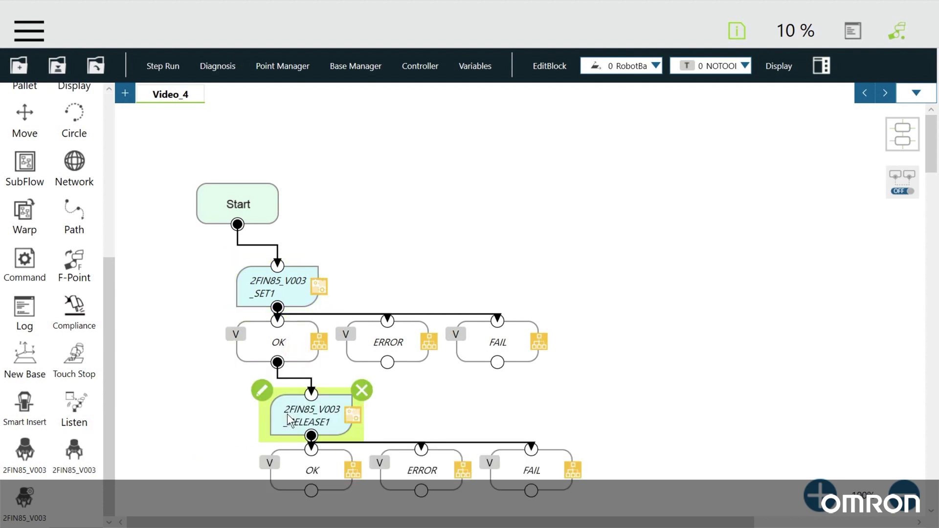
{"action": "scroll", "coordinate": [288, 415], "scroll_direction": "down", "scroll_amount": 5}
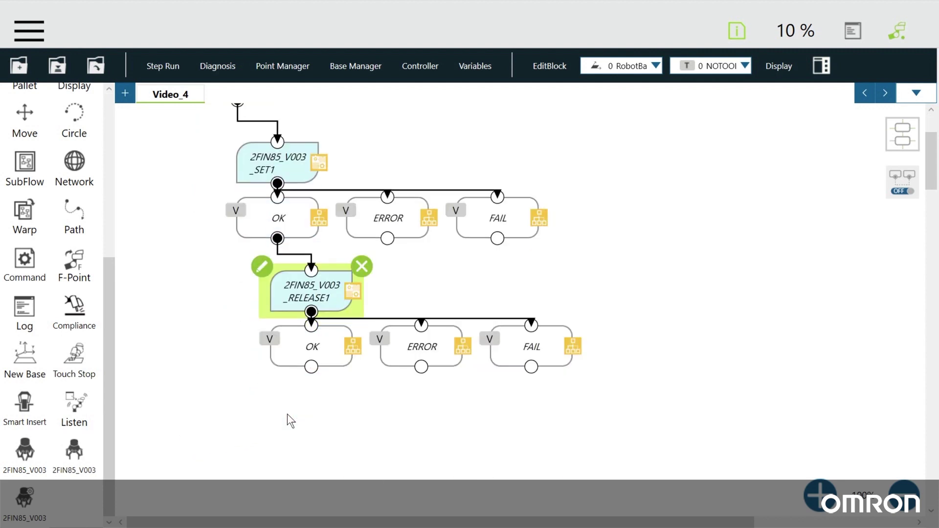
{"action": "left_click", "coordinate": [287, 355]}
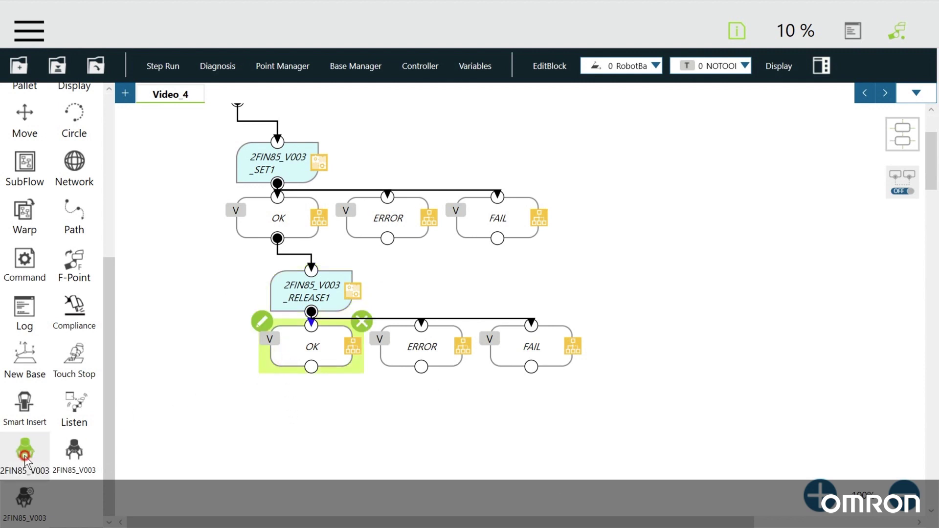
{"action": "left_click_drag", "start_coordinate": [25, 459], "coordinate": [314, 422]}
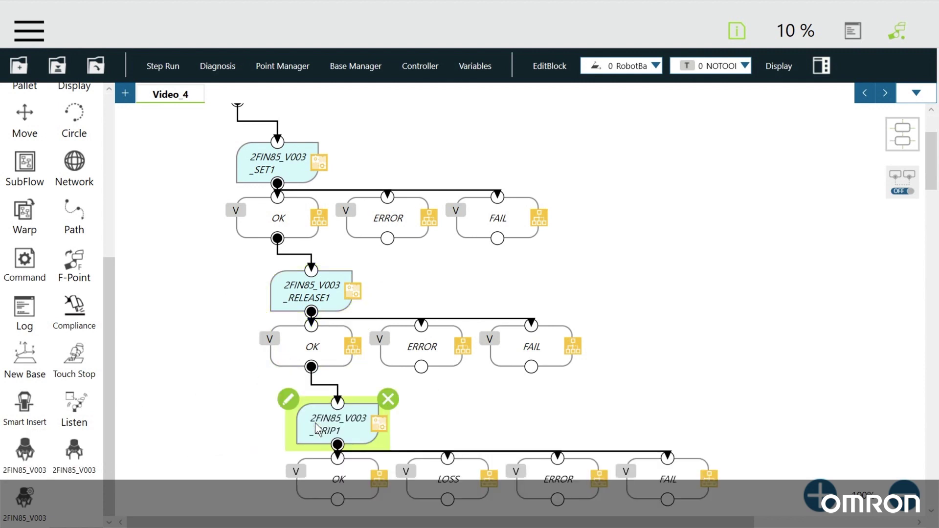
{"action": "scroll", "coordinate": [315, 423], "scroll_direction": "down", "scroll_amount": 3}
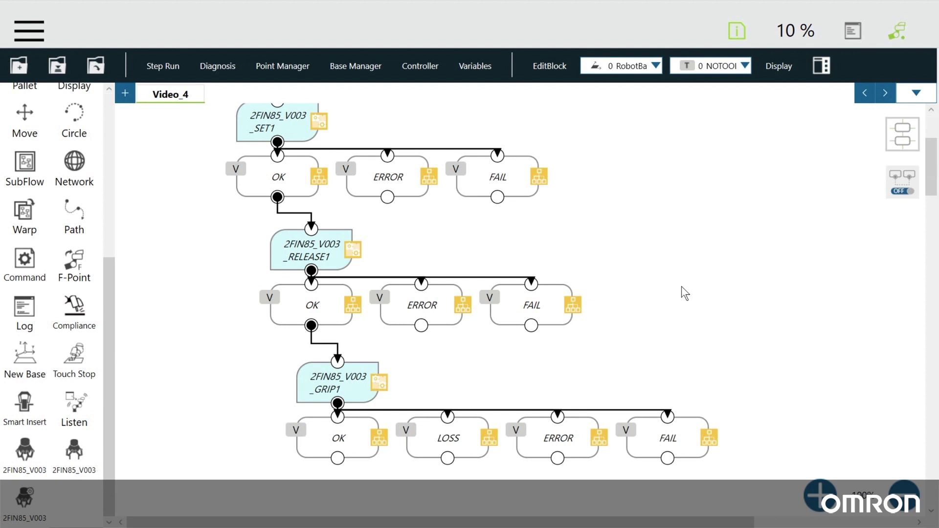
Step: Set Gripper Button to Using Customized Component, with GRIP for Grip and RELEASE for Release
{"action": "left_click", "coordinate": [28, 33]}
{"action": "left_click", "coordinate": [60, 312]}
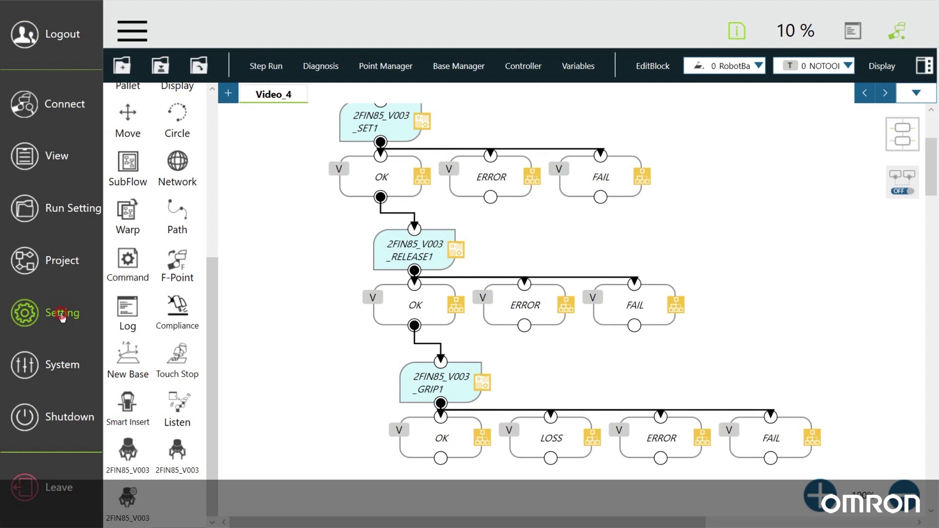
{"action": "left_click", "coordinate": [315, 291]}
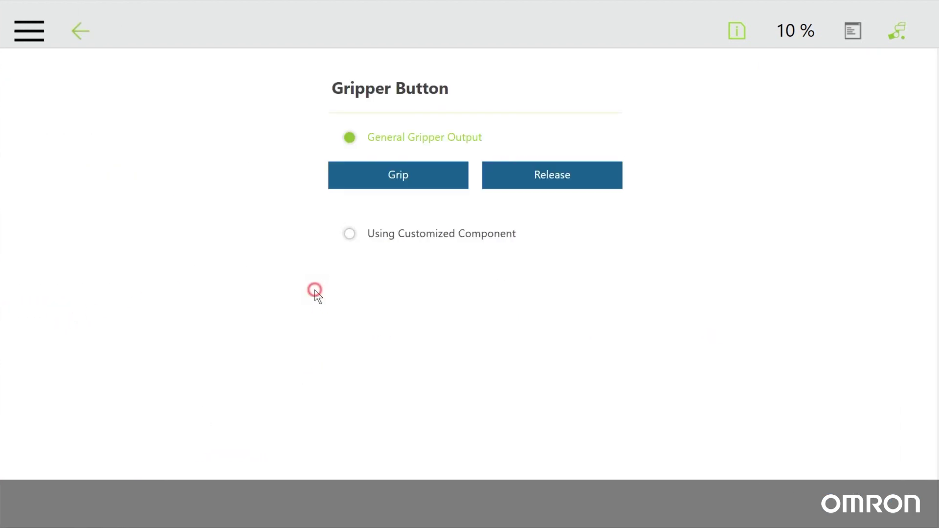
{"action": "left_click", "coordinate": [349, 234]}
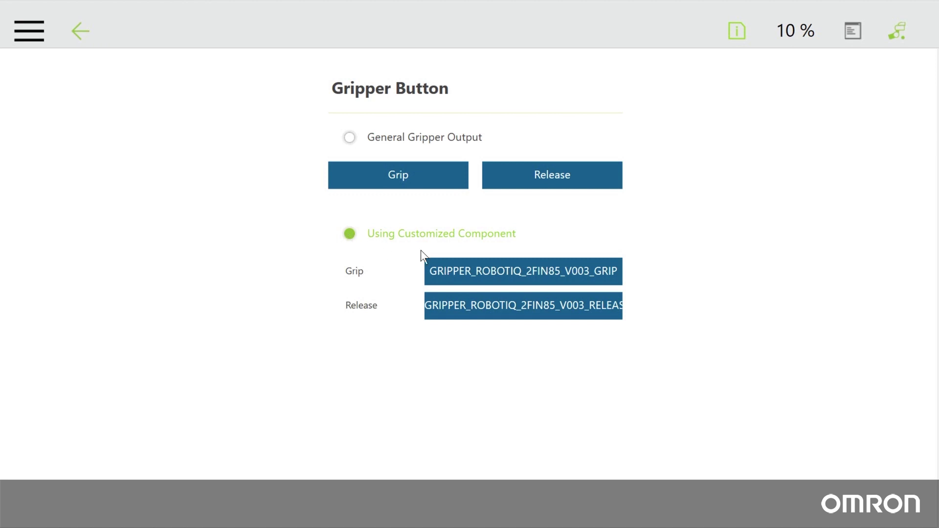
{"action": "left_click", "coordinate": [462, 271]}
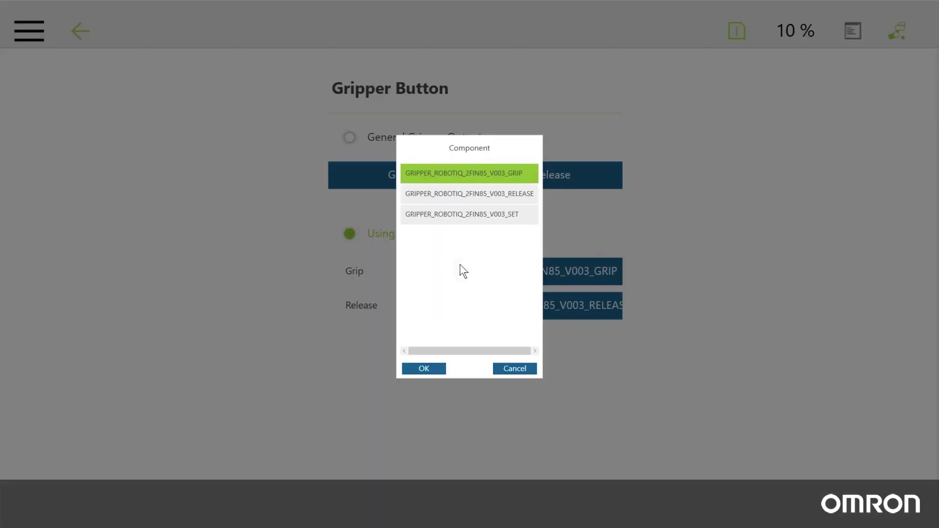
{"action": "left_click", "coordinate": [417, 369]}
{"action": "left_click", "coordinate": [472, 313]}
{"action": "left_click", "coordinate": [488, 192]}
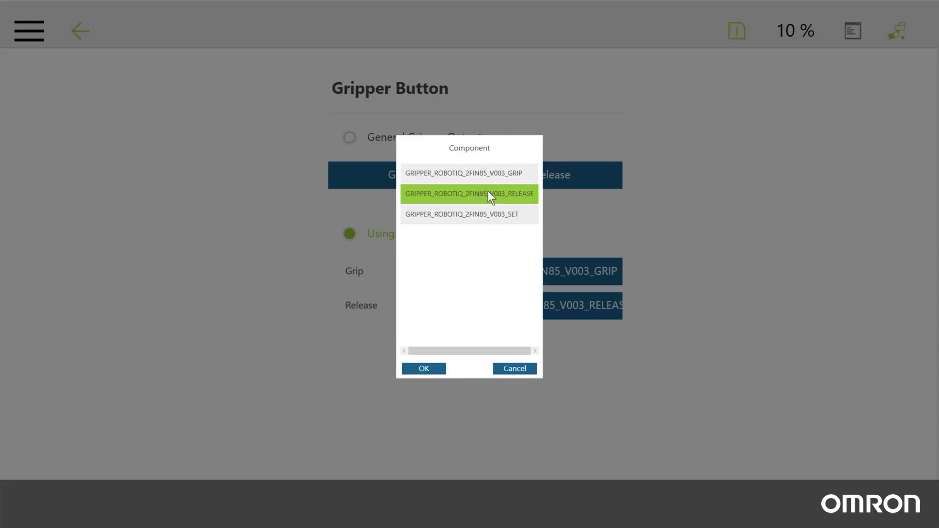
{"action": "left_click", "coordinate": [419, 368]}
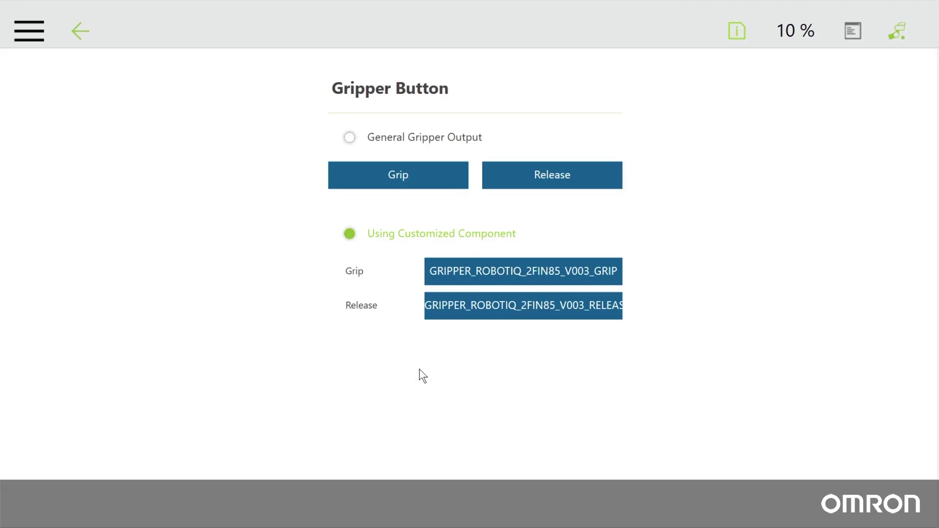